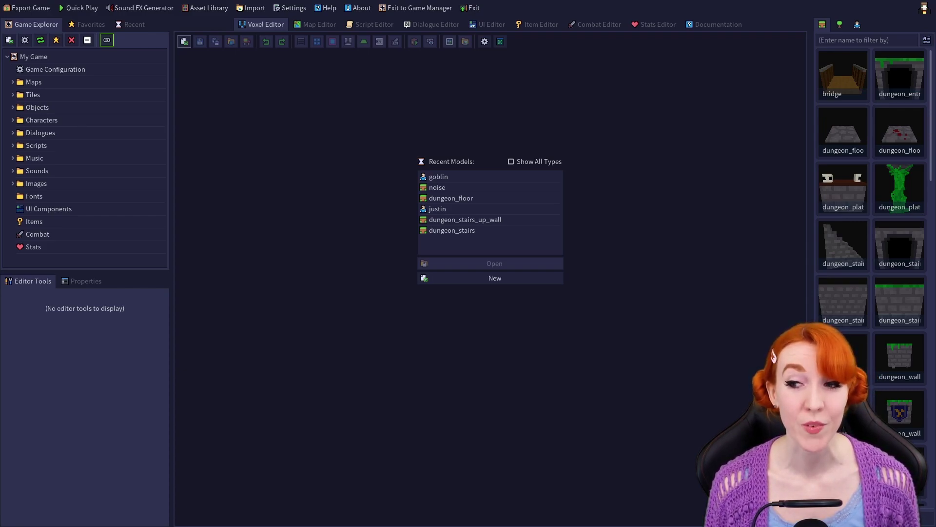
Step: Show the character thumbnails and open the goblin model in the Voxel Editor
left_click(857, 25)
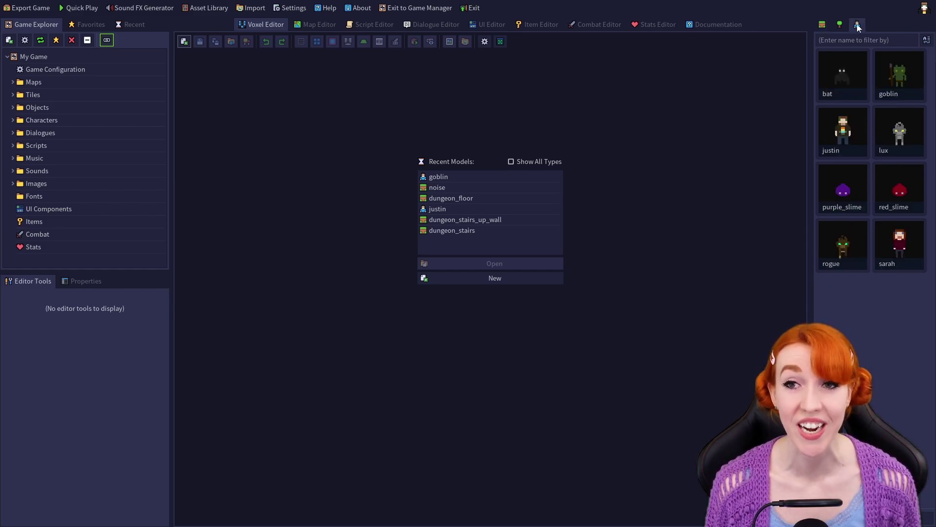
double_click(900, 90)
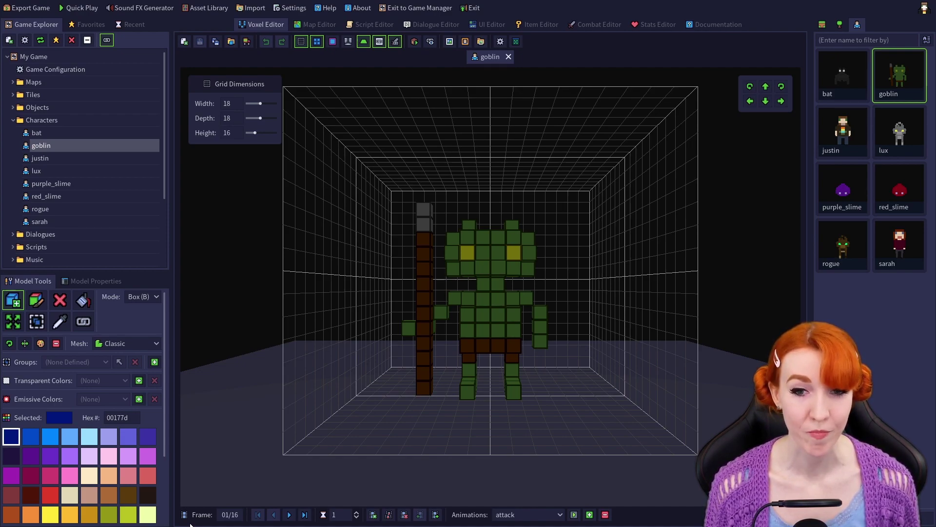
Step: Switch to the frame slider and scrub through the goblin's attack frames, ending on frame 1
left_click(225, 517)
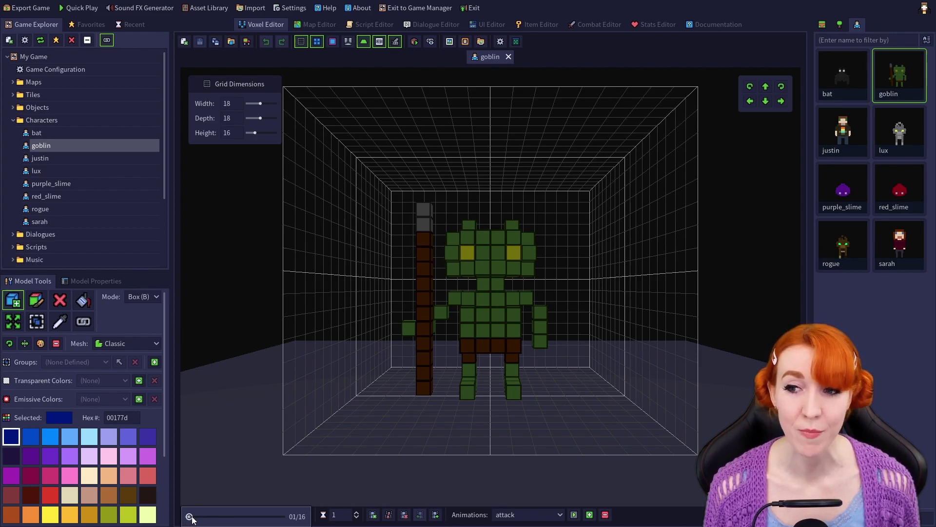
left_click_drag(189, 517, 262, 521)
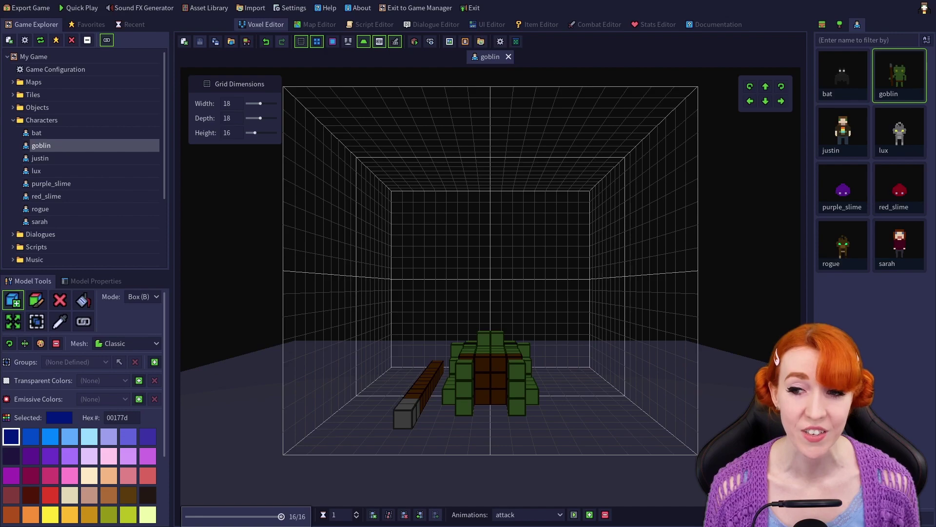
left_click(188, 516)
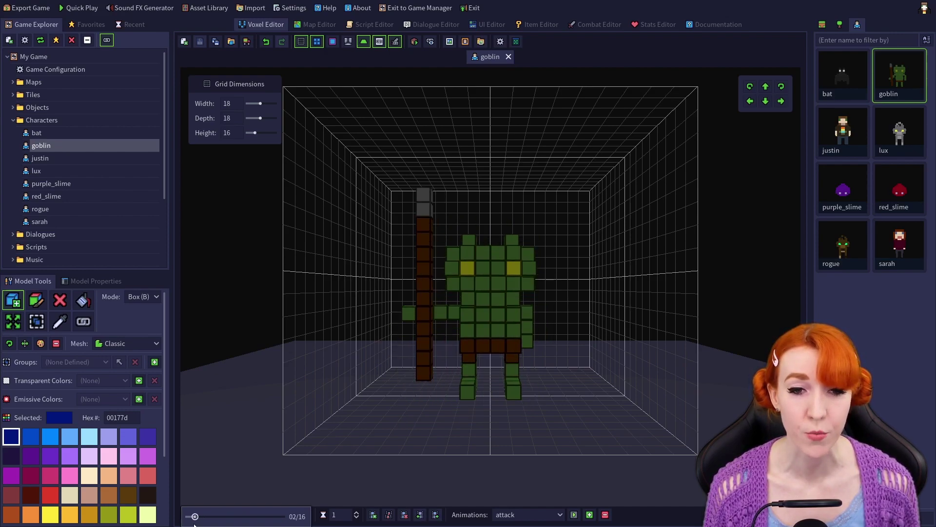
left_click_drag(187, 522, 227, 523)
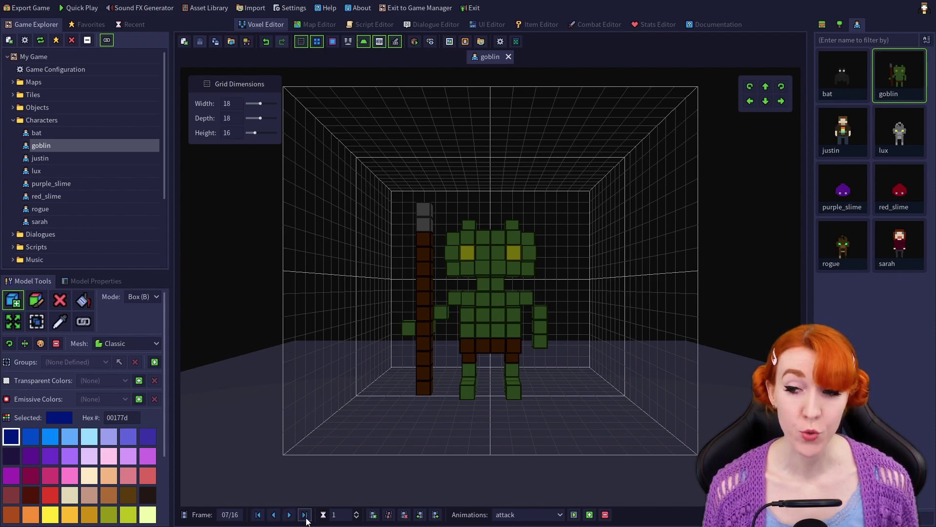
left_click(258, 515)
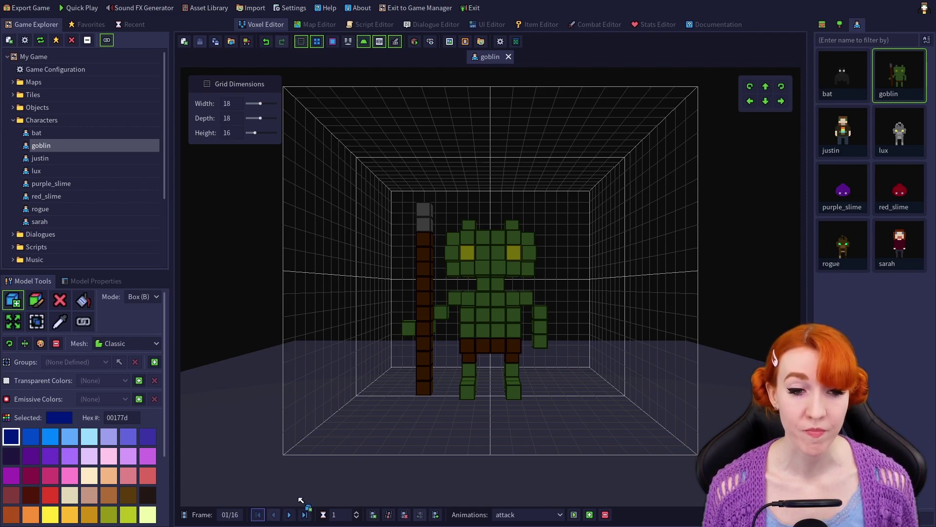
Step: Jump between the first and last frames of the attack animation
left_click(304, 515)
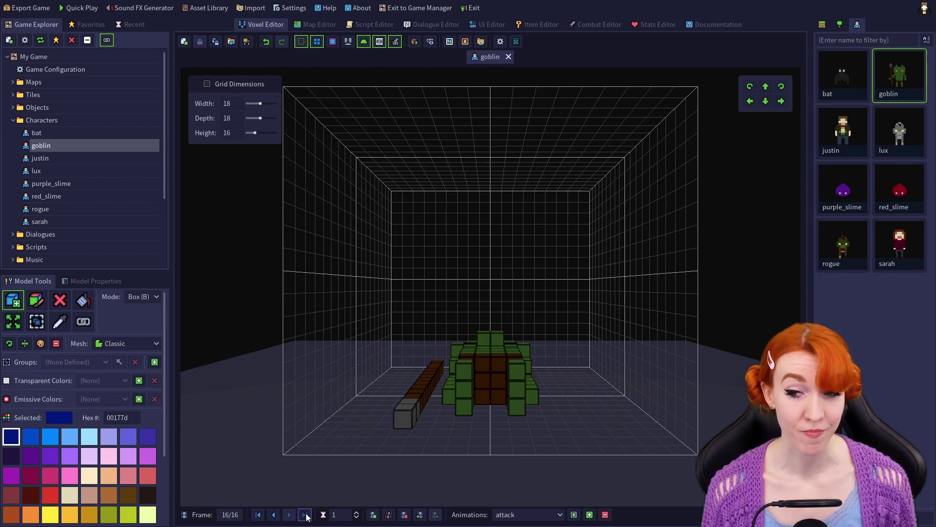
left_click(257, 515)
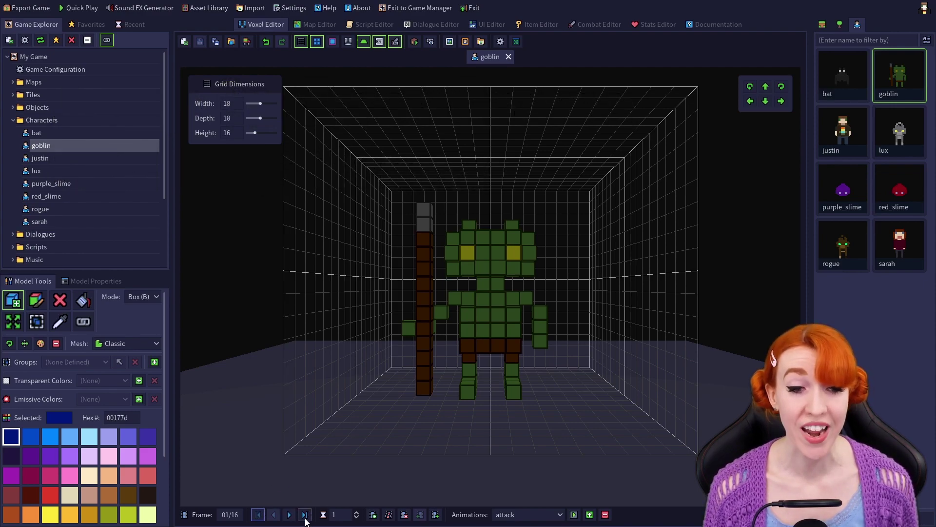
left_click(305, 518)
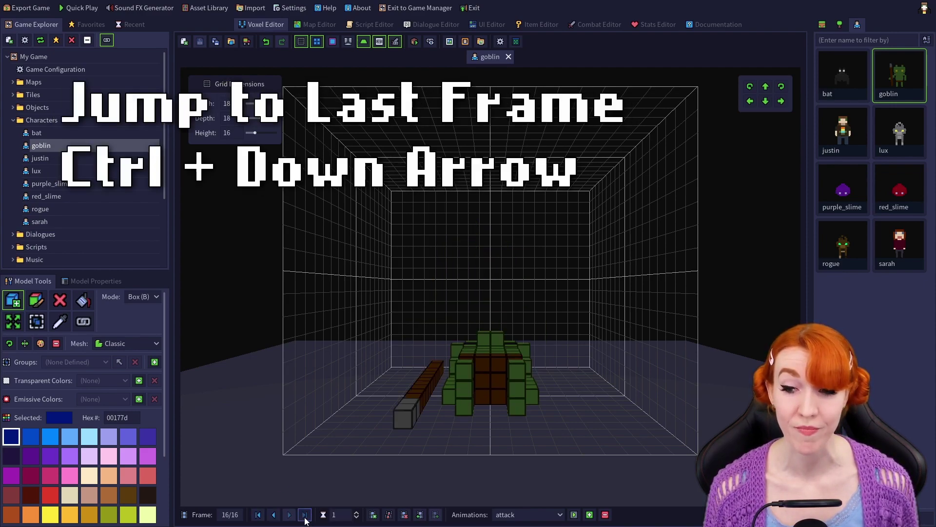
Step: Step back four frames, then forward three to land on frame 15 of 16
left_click(274, 516)
left_click(275, 515)
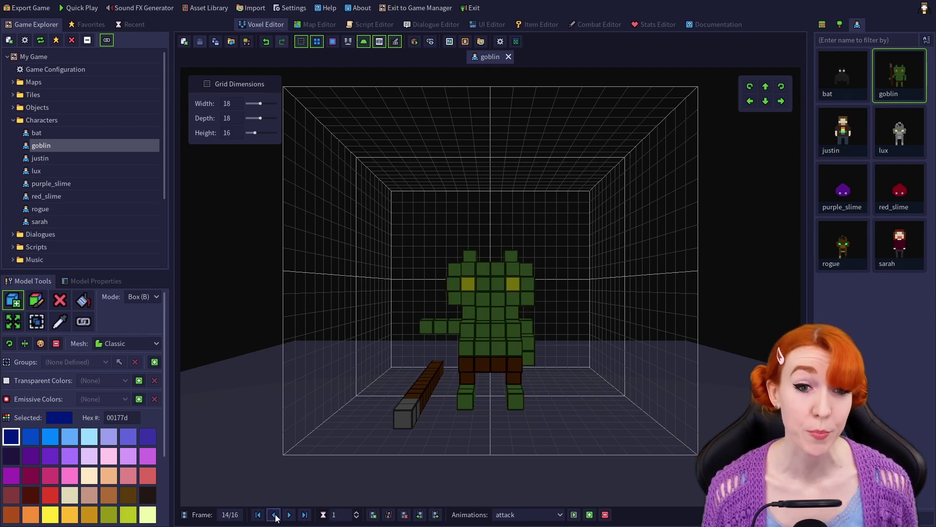
left_click(274, 516)
left_click(275, 515)
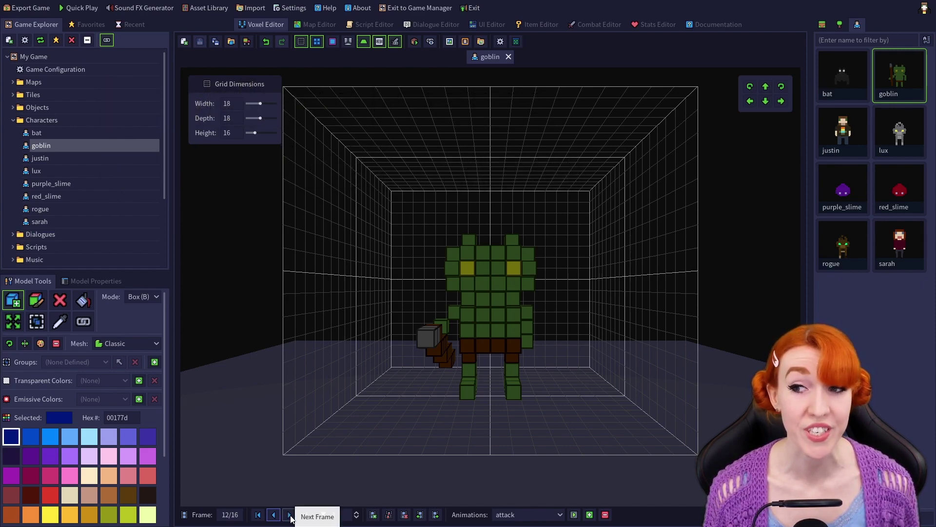
left_click(289, 516)
left_click(290, 515)
left_click(289, 515)
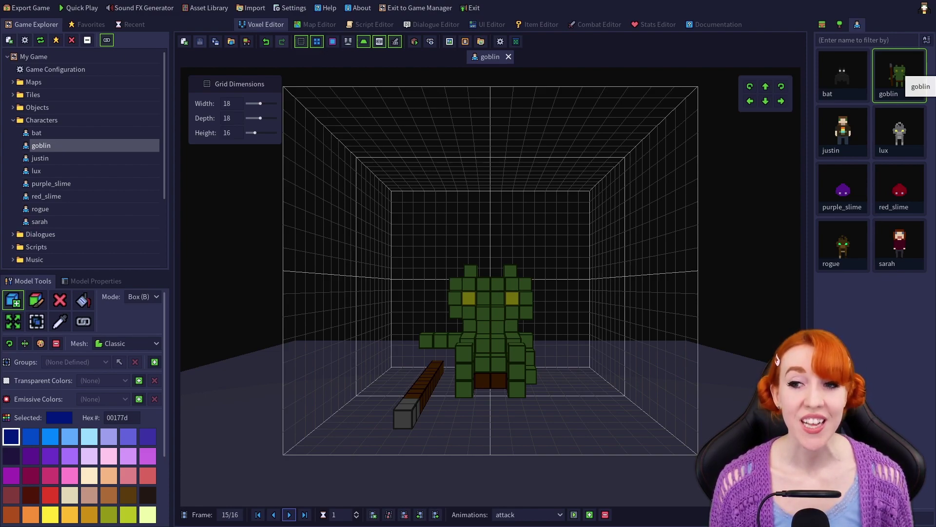
Step: Orbit to a raised three-quarter view and play then stop the attack animation twice
right_click_drag(487, 293, 541, 429)
left_click(575, 518)
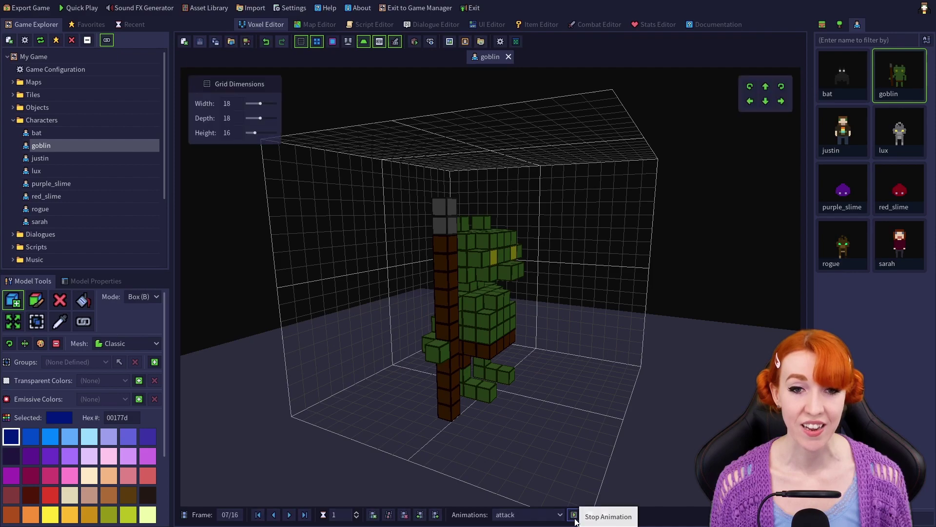
left_click(575, 516)
right_click_drag(616, 427, 614, 431)
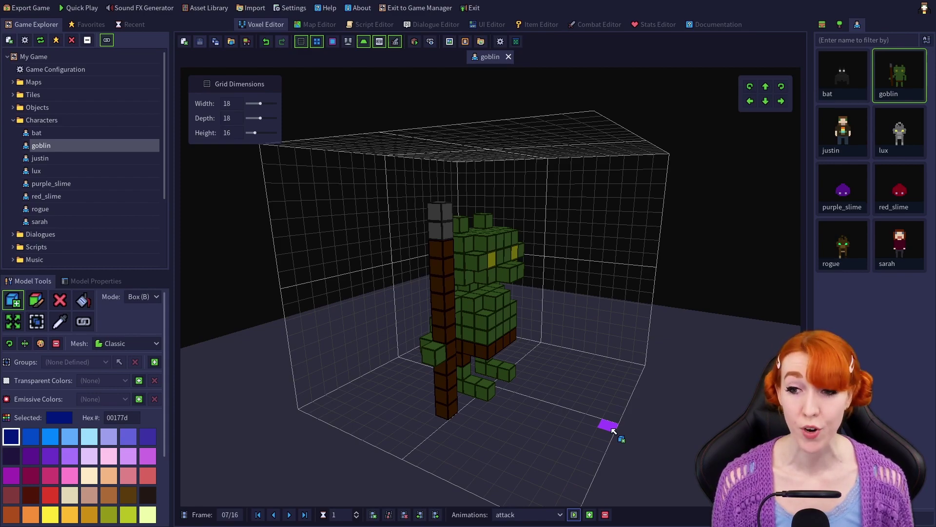
left_click(574, 516)
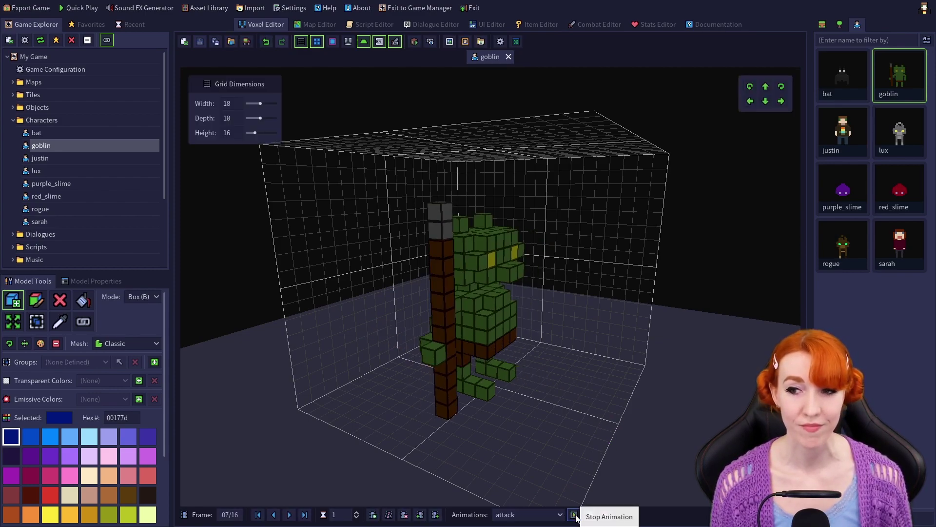
left_click(574, 515)
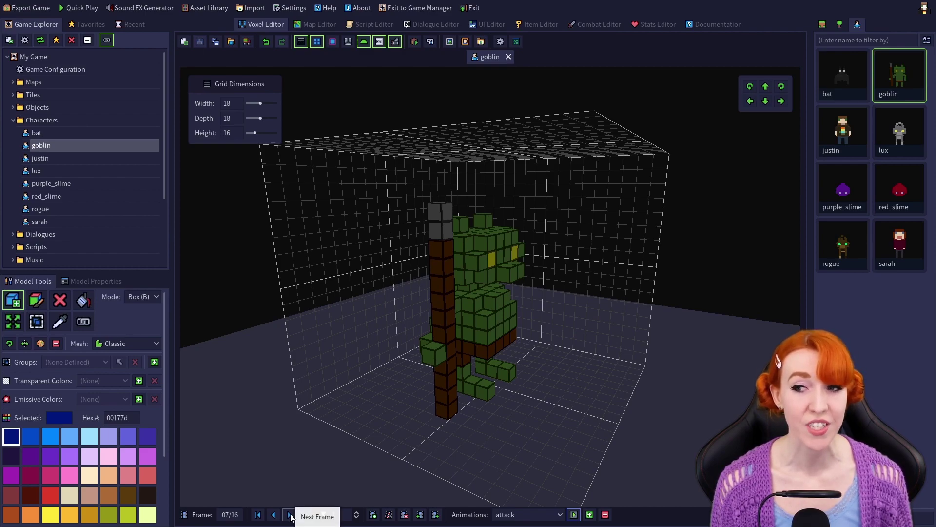
Step: Step forward four frames and back one to settle on frame 10, selecting its duration box
left_click(290, 515)
left_click(291, 515)
left_click(290, 515)
left_click(289, 516)
left_click(274, 515)
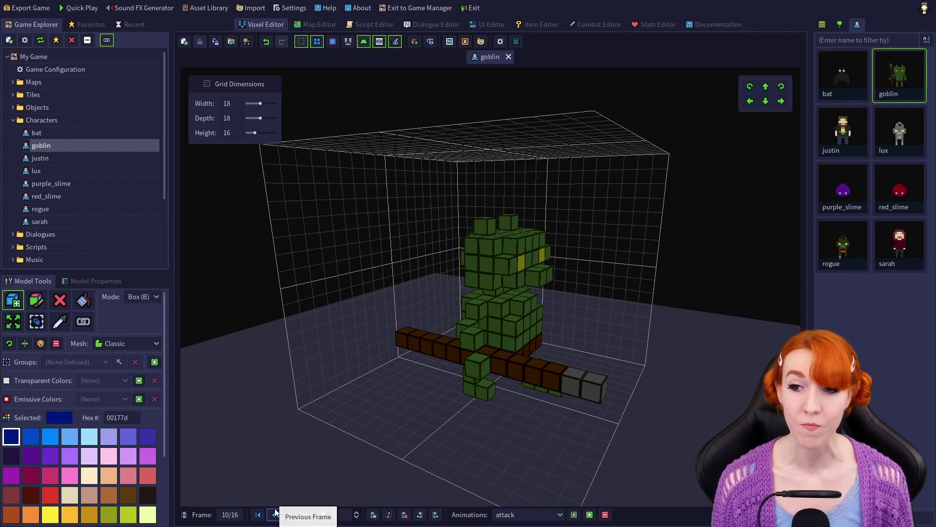
left_click(335, 515)
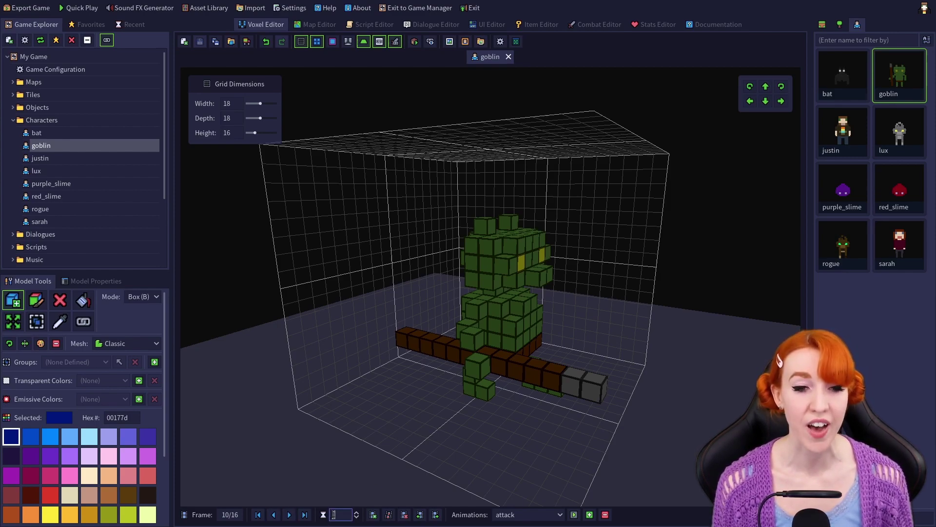
Step: Set frame 10's duration to 5, then play the attack and stop on frame 15
type("5")
key("Return")
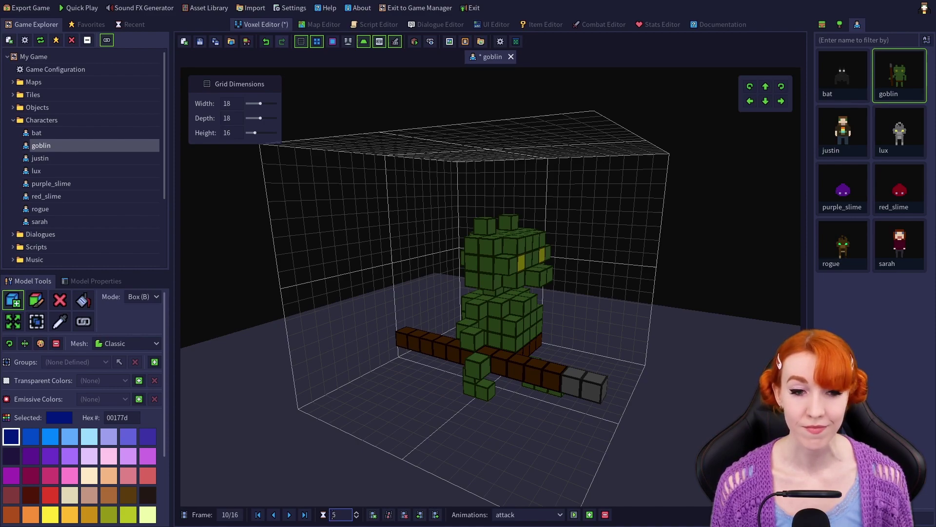
left_click(574, 515)
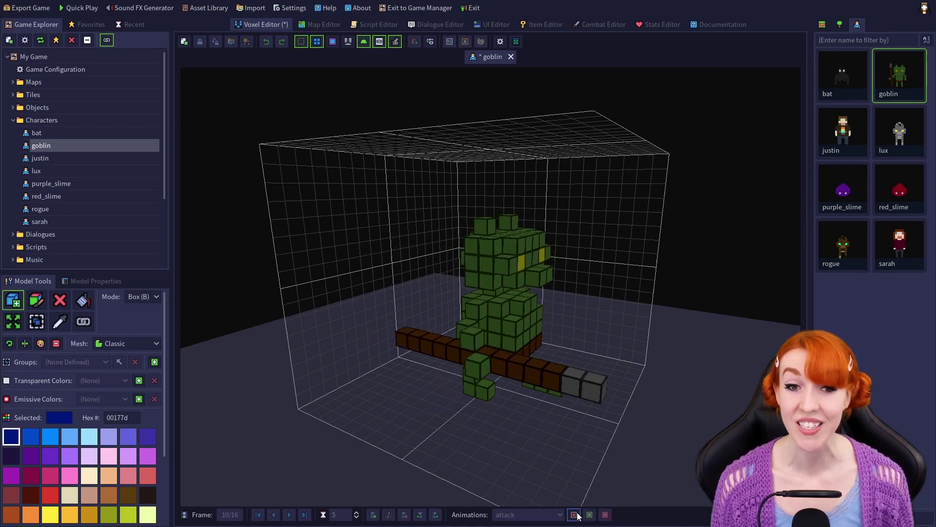
left_click(575, 514)
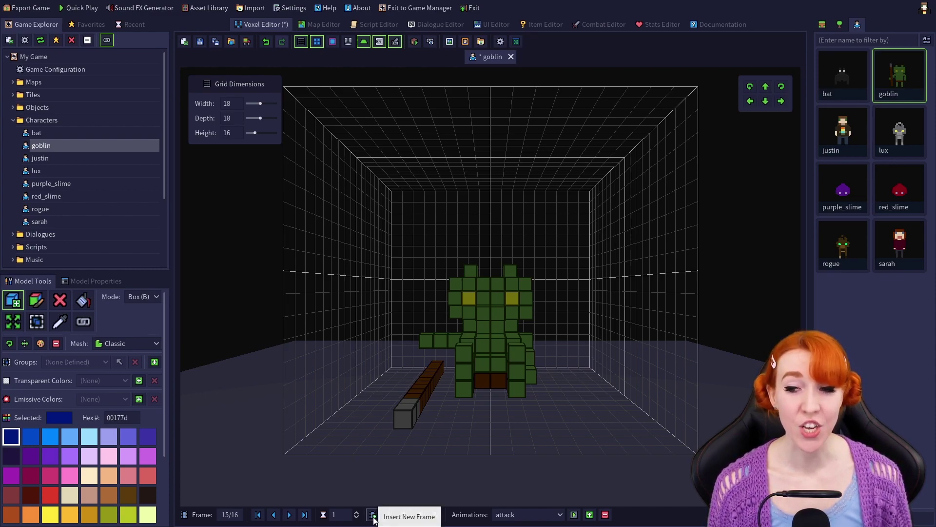
Step: Insert two blank frames after the current one, then undo them to return to 16 frames
left_click(374, 516)
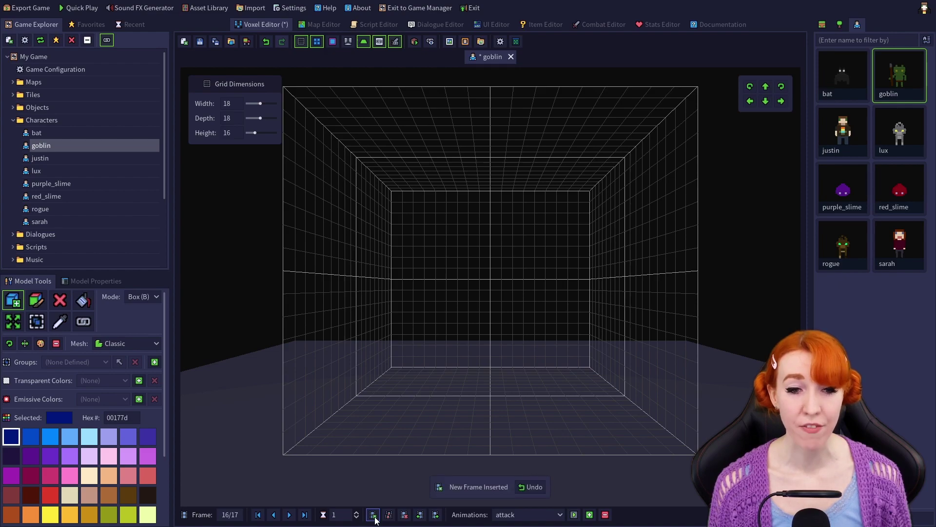
left_click(375, 519)
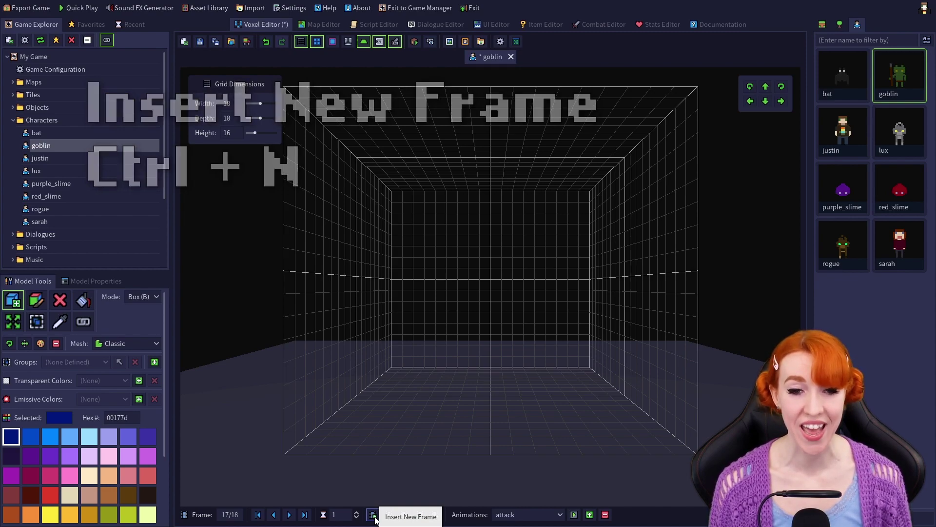
left_click(389, 516)
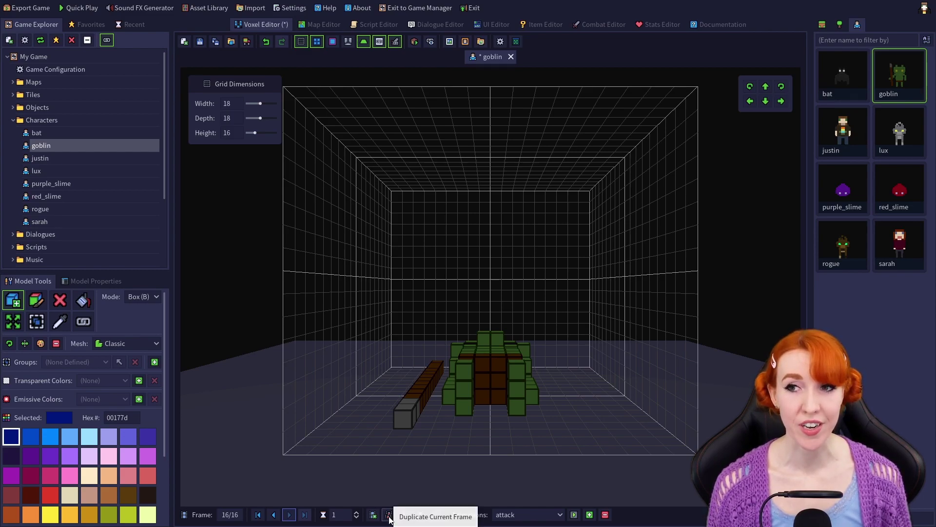
left_click(389, 516)
left_click(390, 516)
left_click(389, 517)
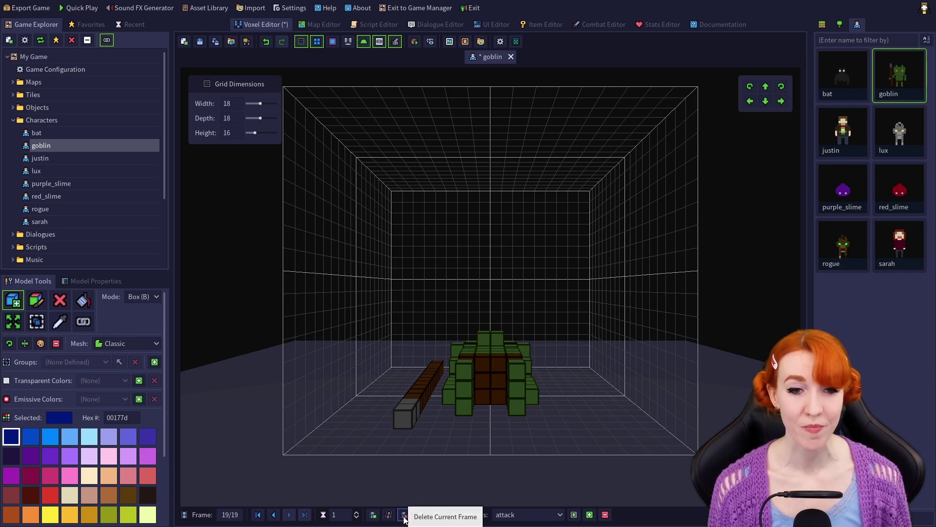
left_click(404, 515)
left_click(405, 515)
left_click(404, 515)
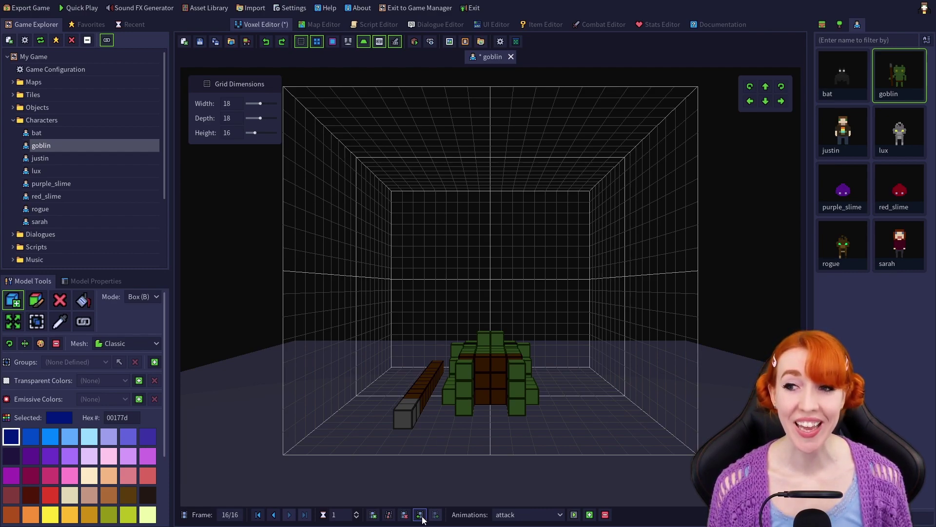
left_click(420, 516)
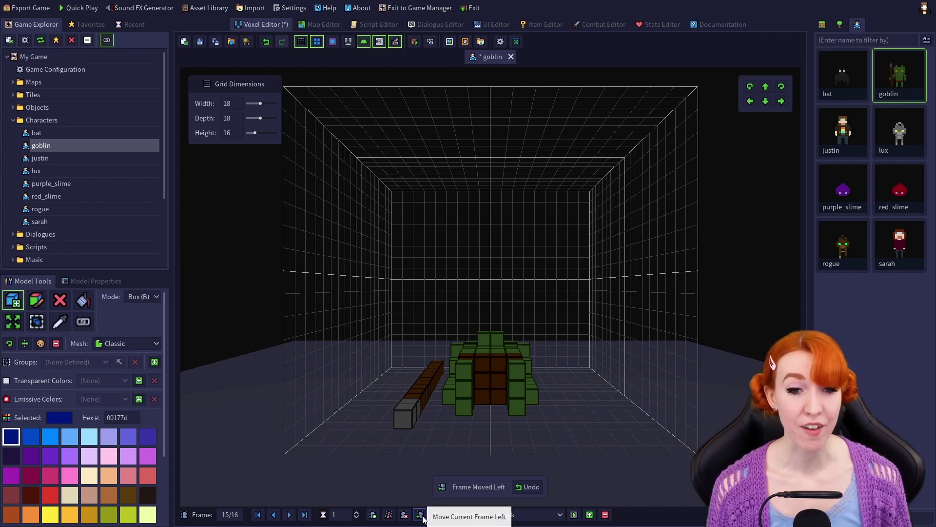
left_click(422, 517)
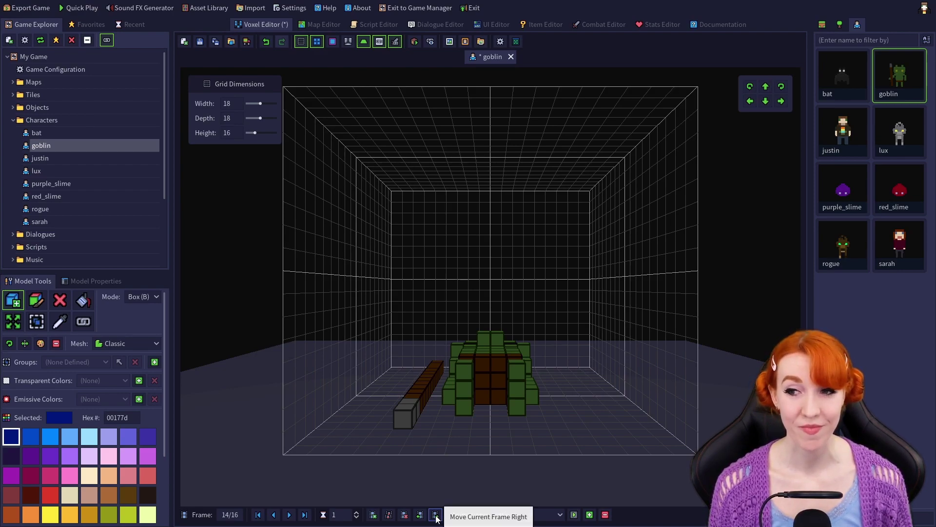
left_click(435, 515)
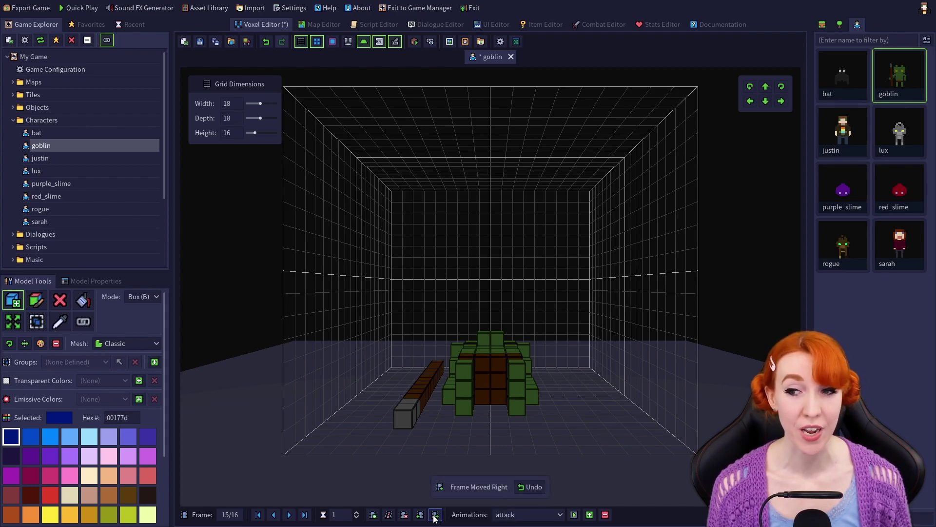
left_click(434, 515)
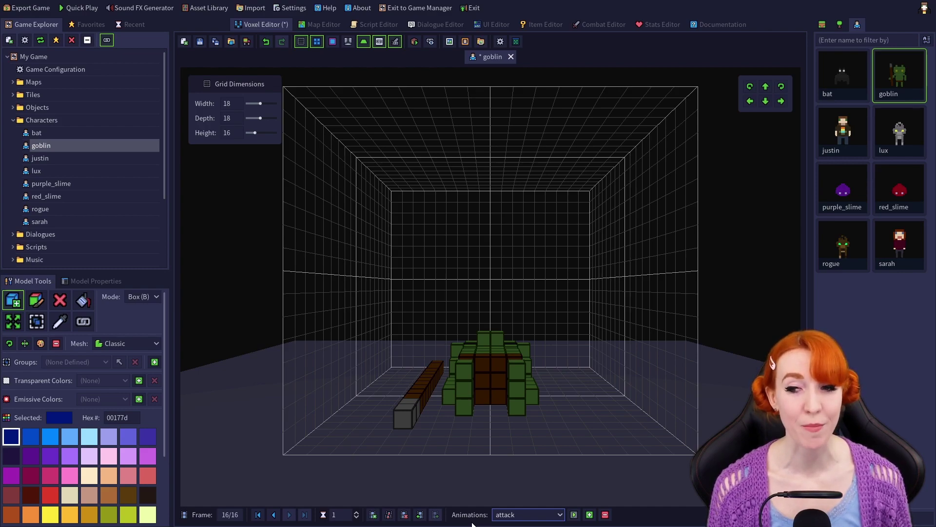
Step: Load the goblin's death animation from the Animations list and play it through twice
left_click(560, 517)
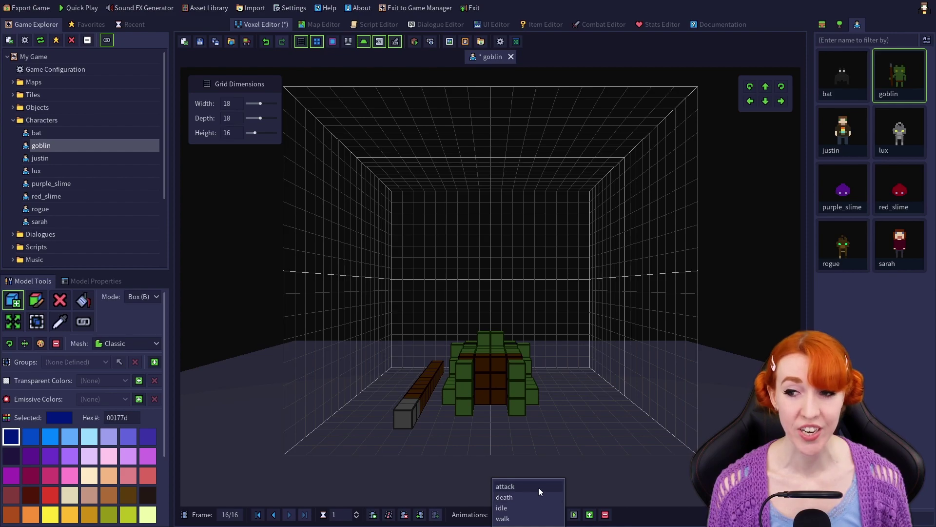
left_click(533, 499)
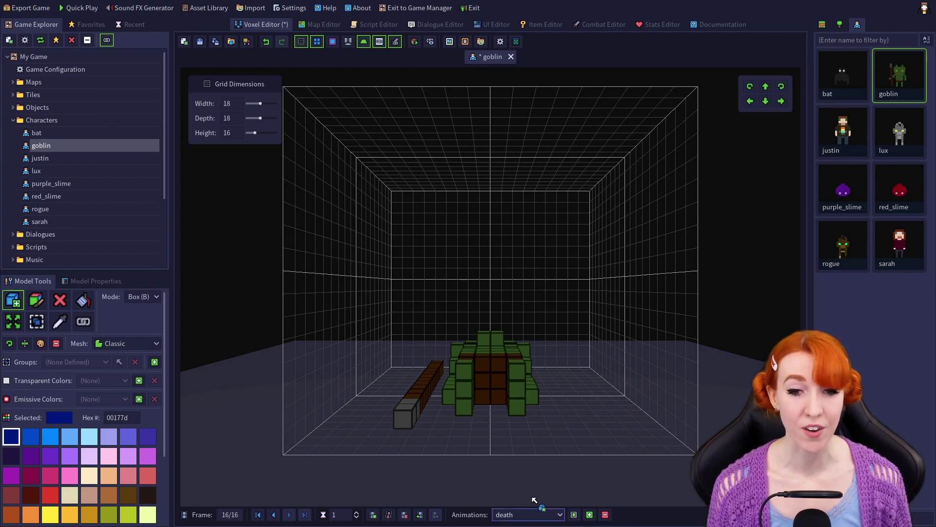
left_click(574, 515)
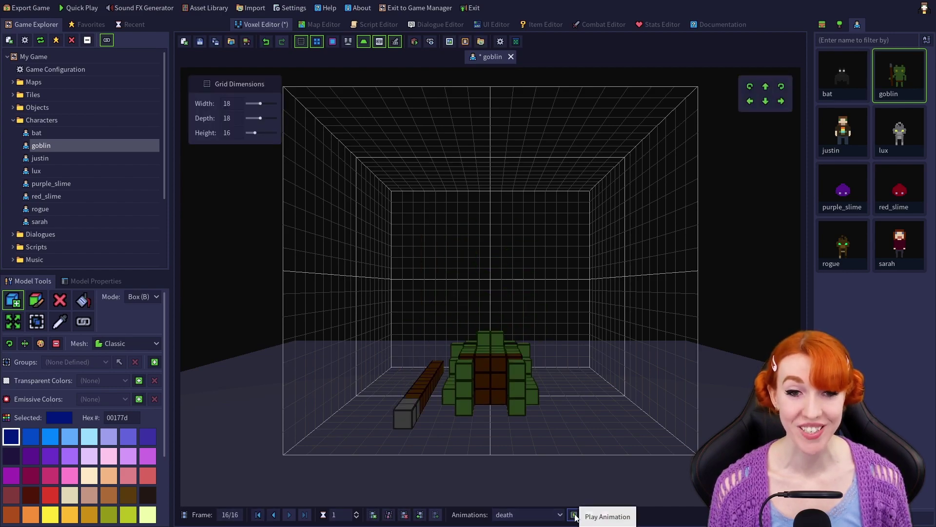
left_click(575, 515)
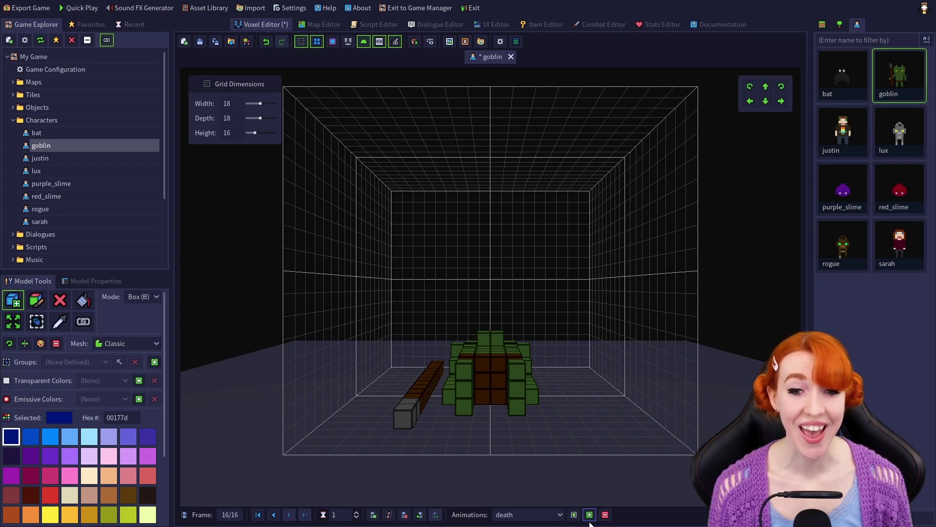
Step: Open and cancel the Add Animation dialog, then remove the death animation
left_click(590, 515)
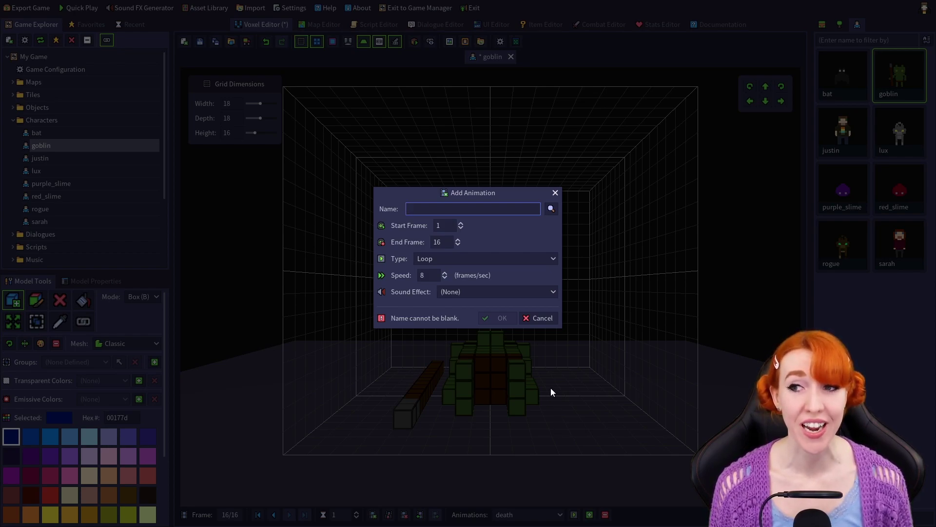
left_click(556, 194)
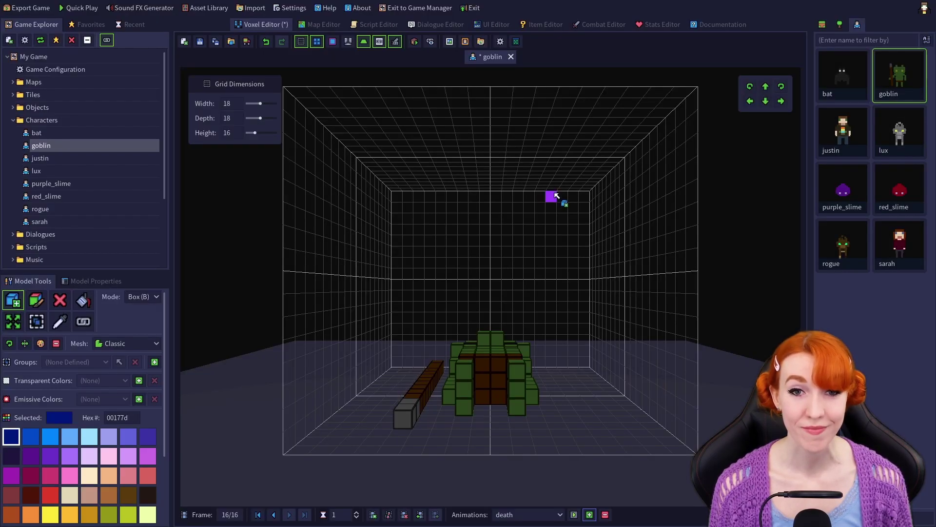
left_click(605, 515)
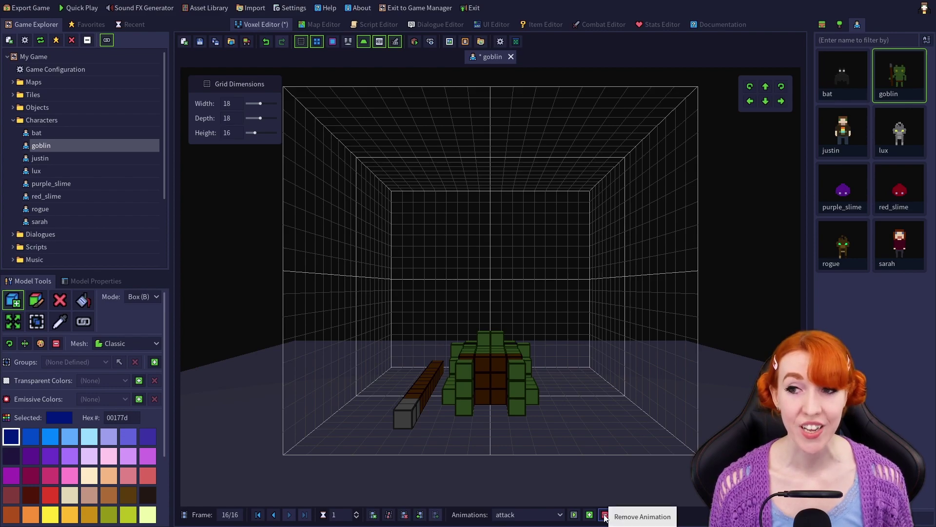